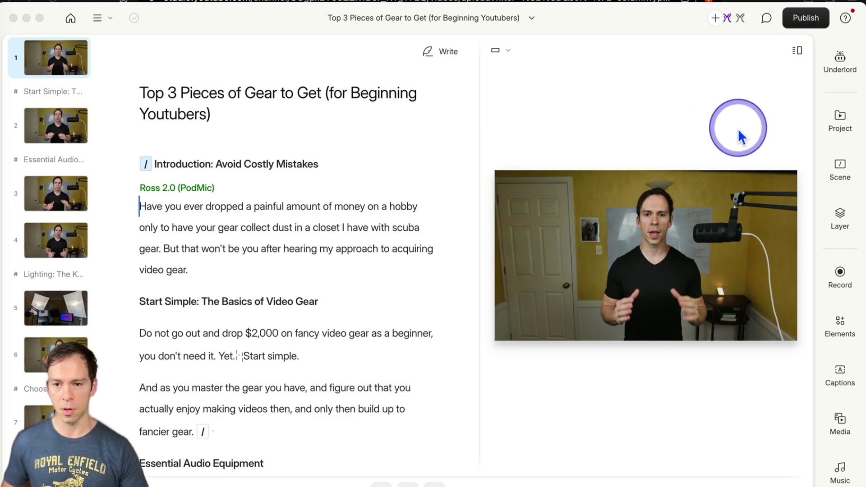
- Bring the Descript project with the gear video's transcript into focus
{"action": "left_click", "coordinate": [724, 122]}
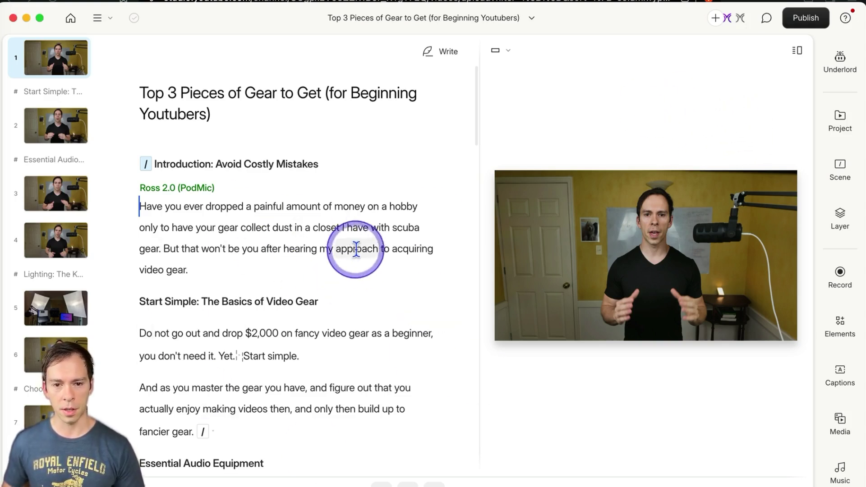
- Use Underlord's Translate task to translate the transcript into Spanish
{"action": "left_click", "coordinate": [841, 73]}
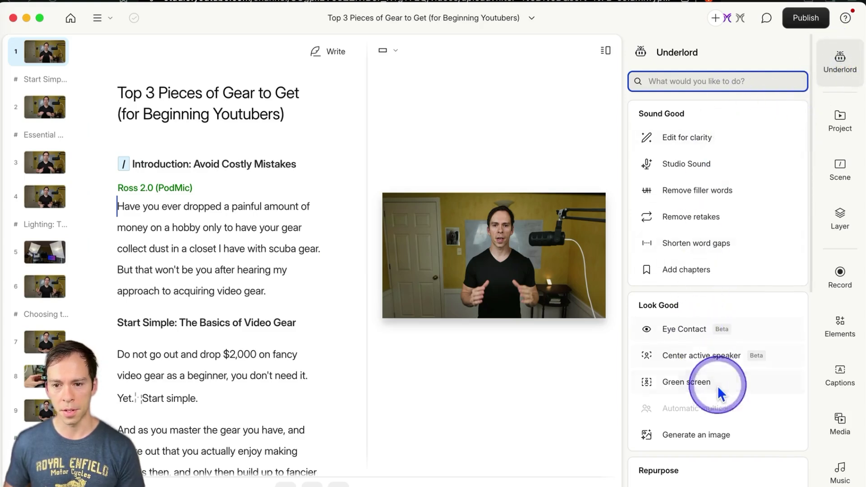
{"action": "scroll", "coordinate": [725, 397], "scroll_direction": "down", "scroll_amount": 1}
{"action": "scroll", "coordinate": [737, 394], "scroll_direction": "down", "scroll_amount": 2}
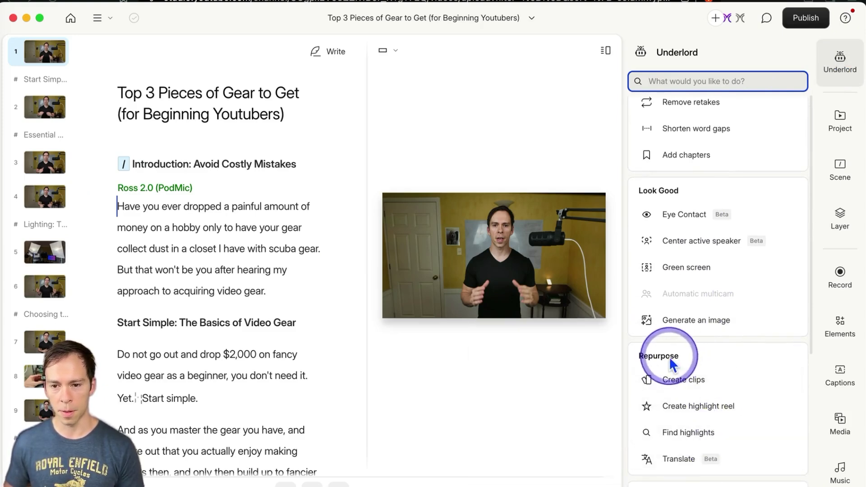
{"action": "left_click", "coordinate": [675, 460]}
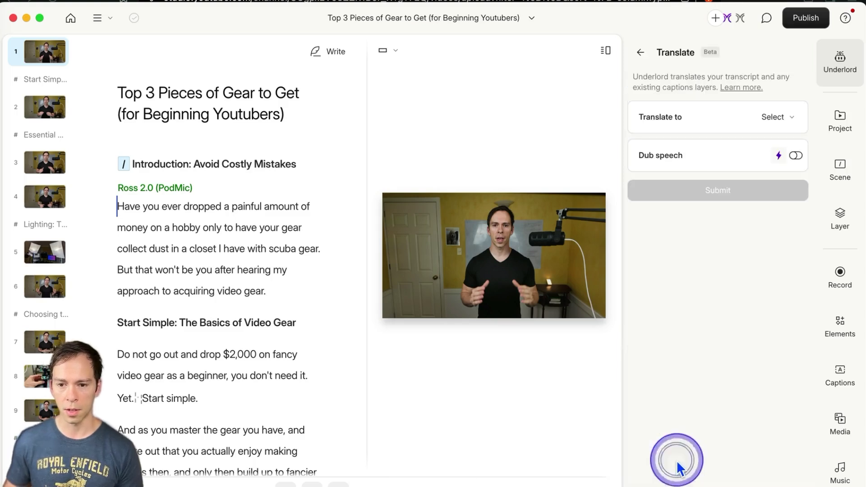
{"action": "left_click", "coordinate": [656, 116]}
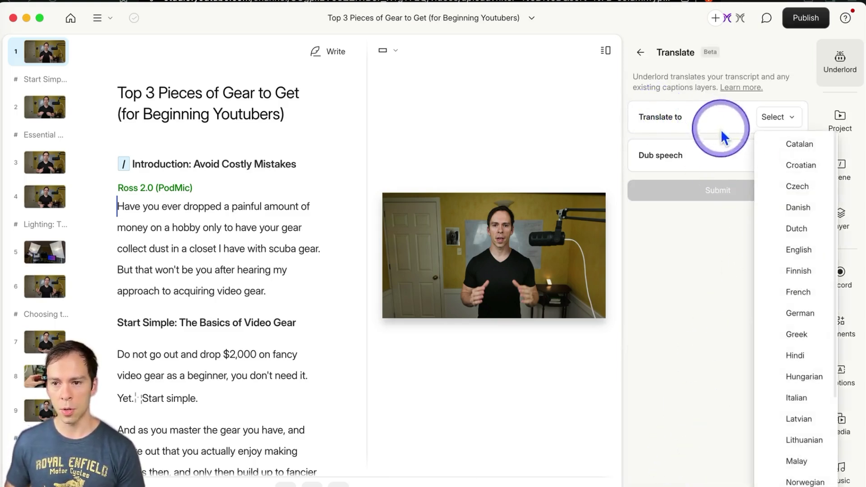
{"action": "scroll", "coordinate": [794, 436], "scroll_direction": "down", "scroll_amount": 5}
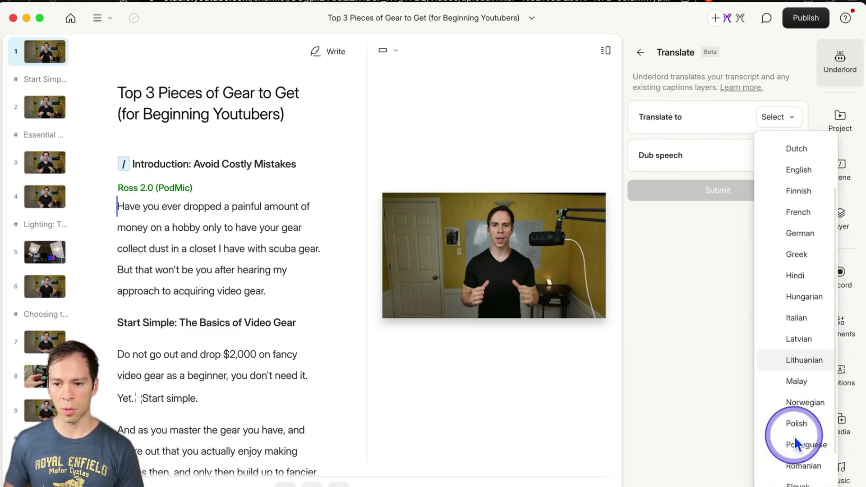
{"action": "scroll", "coordinate": [794, 439], "scroll_direction": "down", "scroll_amount": 1}
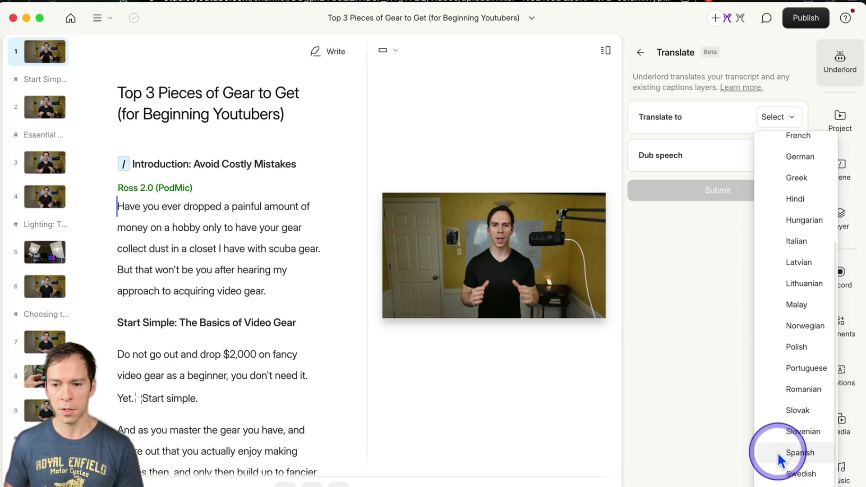
{"action": "left_click", "coordinate": [789, 458]}
{"action": "left_click", "coordinate": [697, 193]}
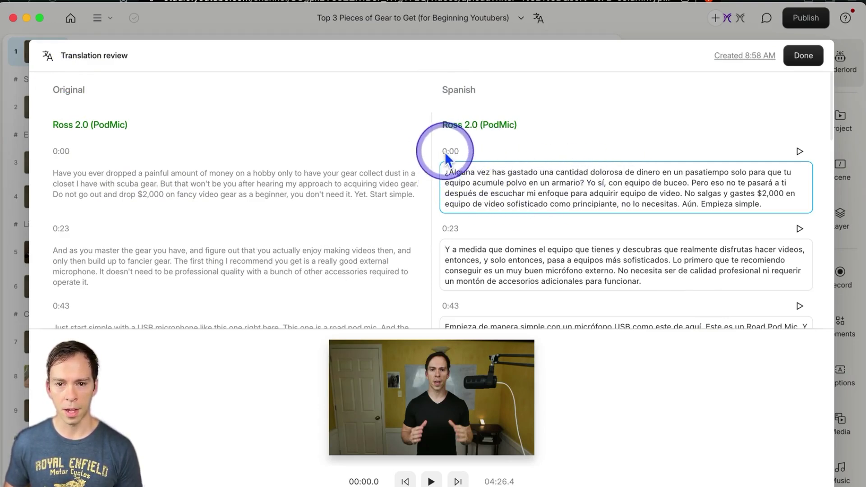
- Check the first and second Spanish passages against the original English text
{"action": "left_click", "coordinate": [501, 178]}
{"action": "left_click_drag", "start_coordinate": [500, 178], "coordinate": [610, 203]}
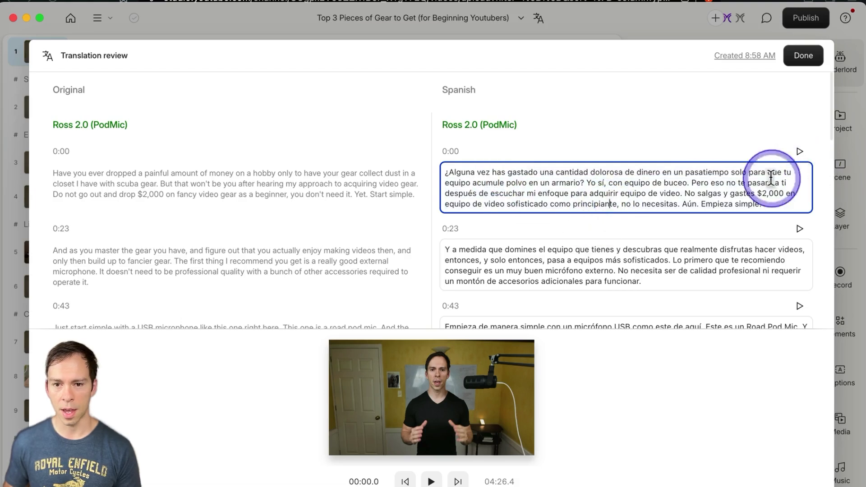
{"action": "scroll", "coordinate": [686, 180], "scroll_direction": "down", "scroll_amount": 1}
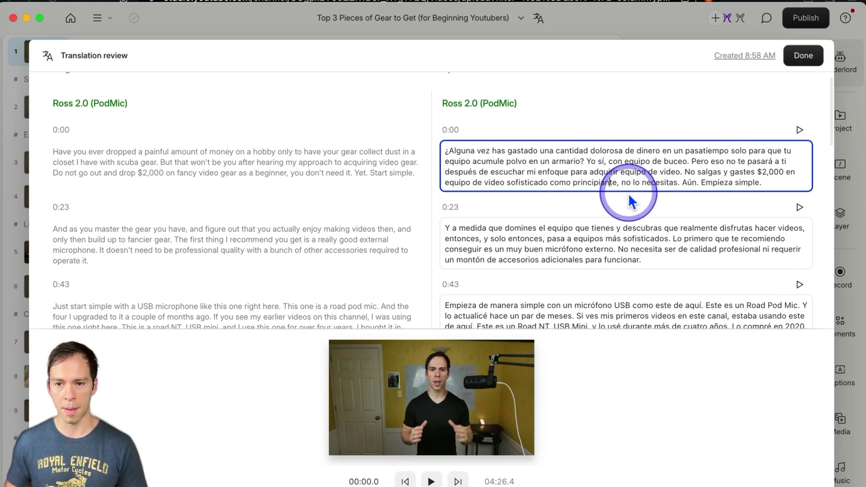
{"action": "key", "text": "super+a"}
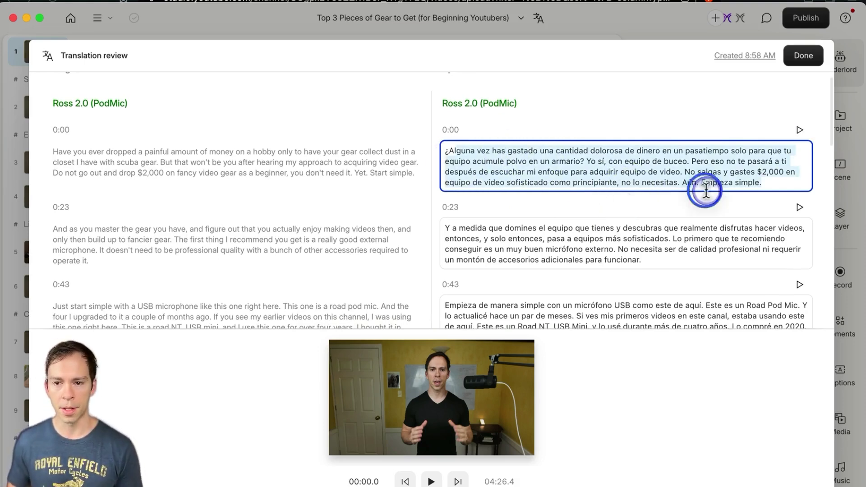
{"action": "left_click_drag", "start_coordinate": [445, 240], "coordinate": [672, 277]}
{"action": "left_click", "coordinate": [610, 250]}
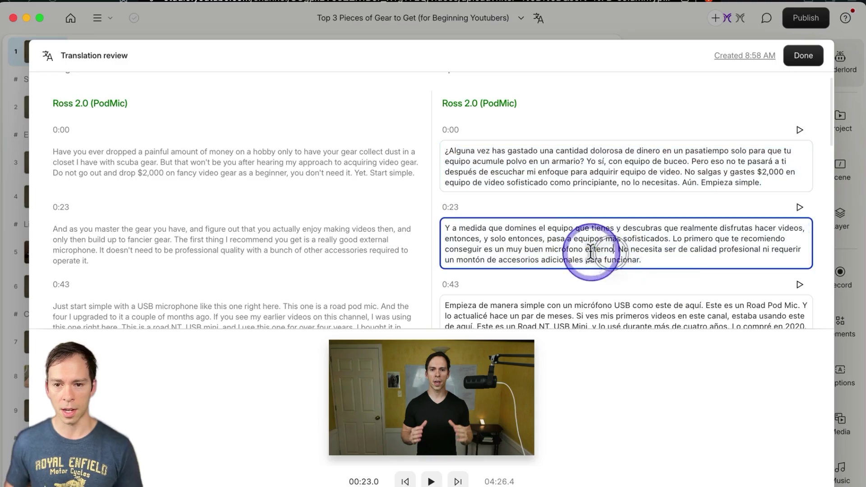
{"action": "scroll", "coordinate": [600, 267], "scroll_direction": "down", "scroll_amount": 1}
{"action": "scroll", "coordinate": [600, 268], "scroll_direction": "down", "scroll_amount": 3}
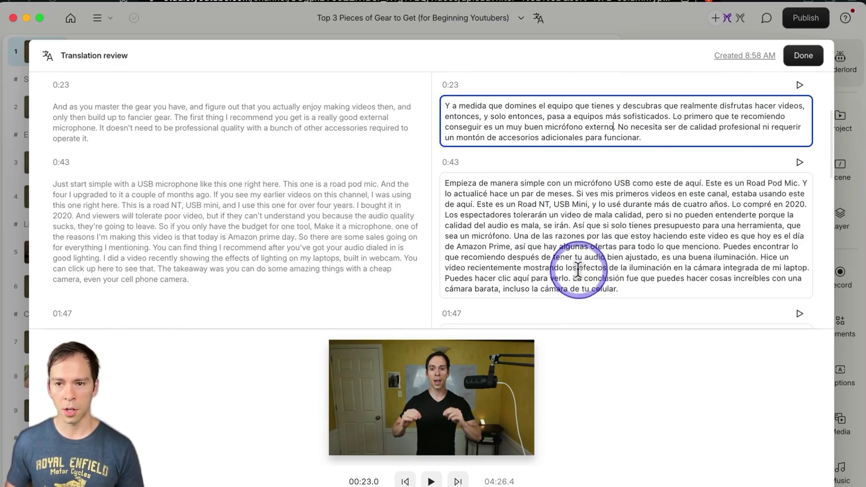
{"action": "scroll", "coordinate": [580, 278], "scroll_direction": "up", "scroll_amount": 4}
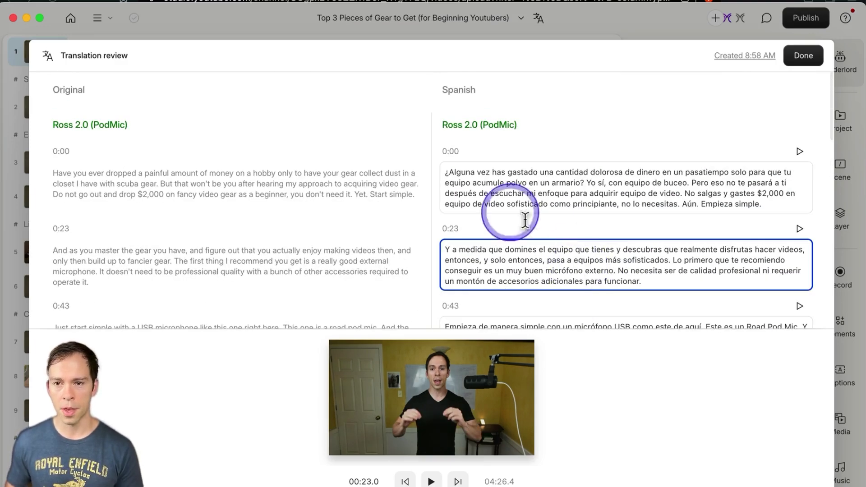
- Finish the review and choose Export from the Spanish translation's options menu
{"action": "left_click", "coordinate": [794, 58]}
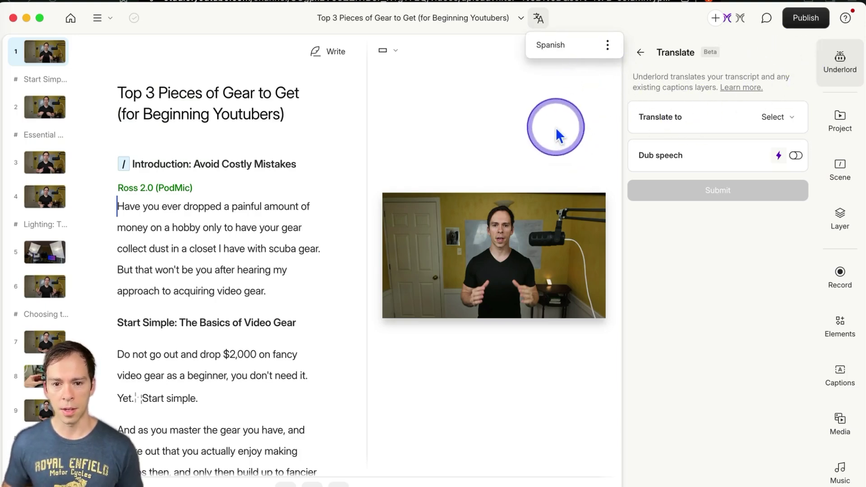
{"action": "left_click", "coordinate": [539, 20]}
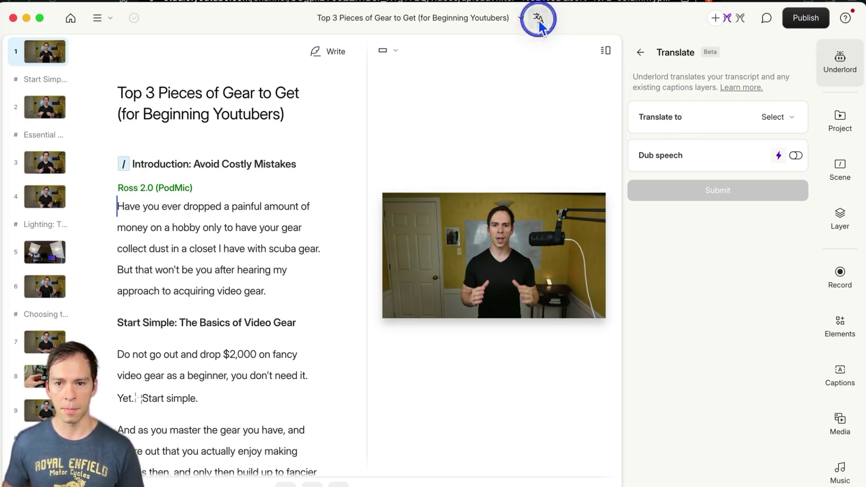
{"action": "left_click", "coordinate": [537, 25]}
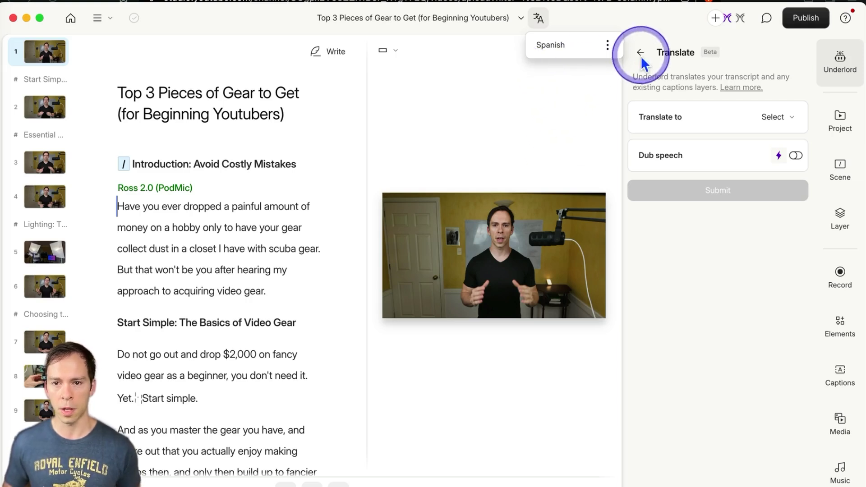
{"action": "left_click", "coordinate": [608, 45]}
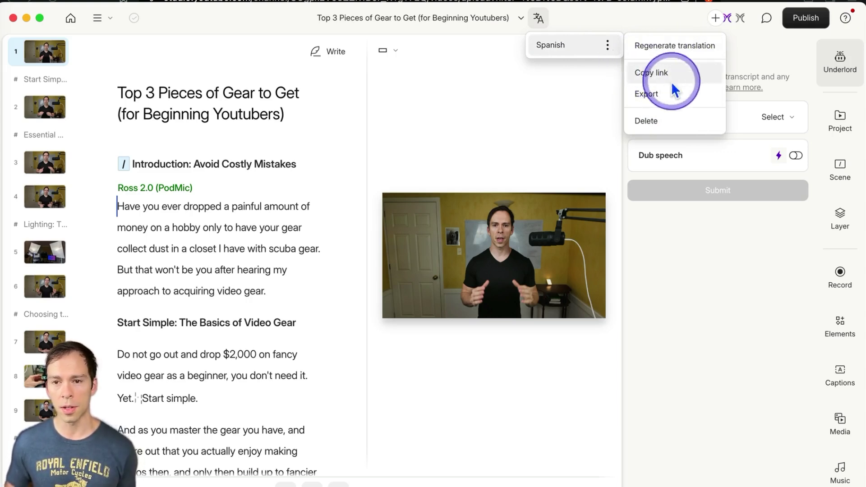
{"action": "left_click", "coordinate": [648, 96]}
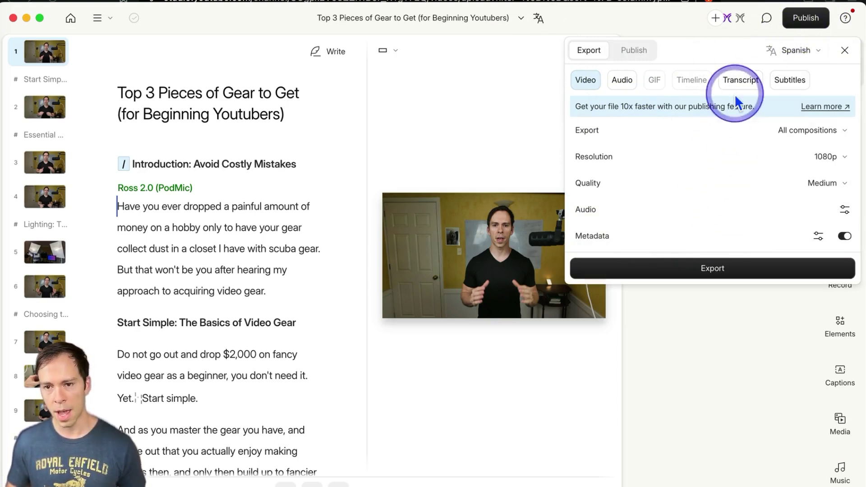
- Export the Spanish subtitles as a SubRip (.srt) file and save it
{"action": "left_click", "coordinate": [794, 89]}
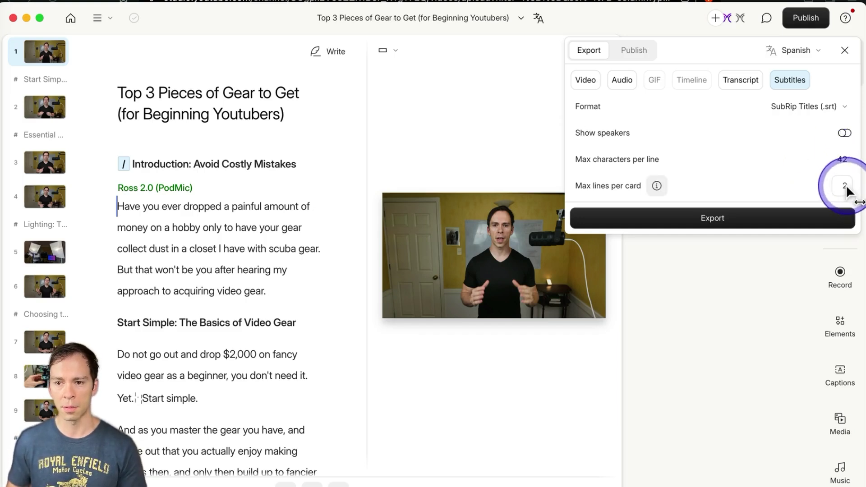
{"action": "left_click", "coordinate": [796, 51]}
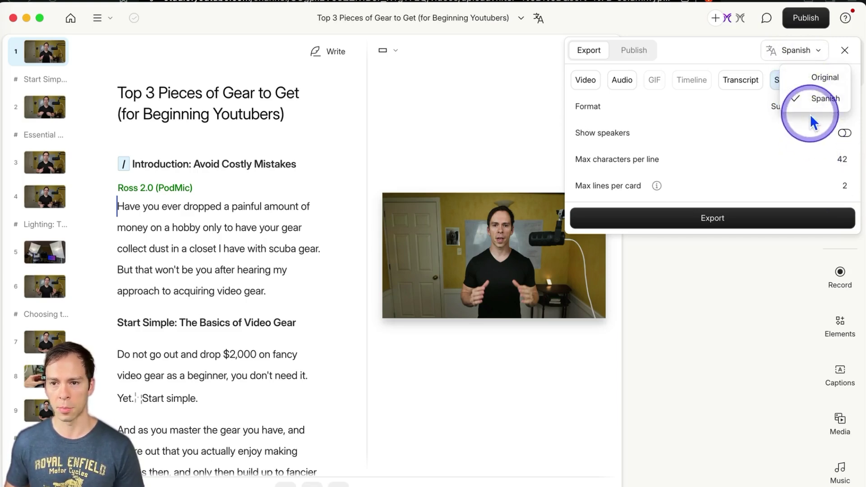
{"action": "left_click", "coordinate": [807, 101]}
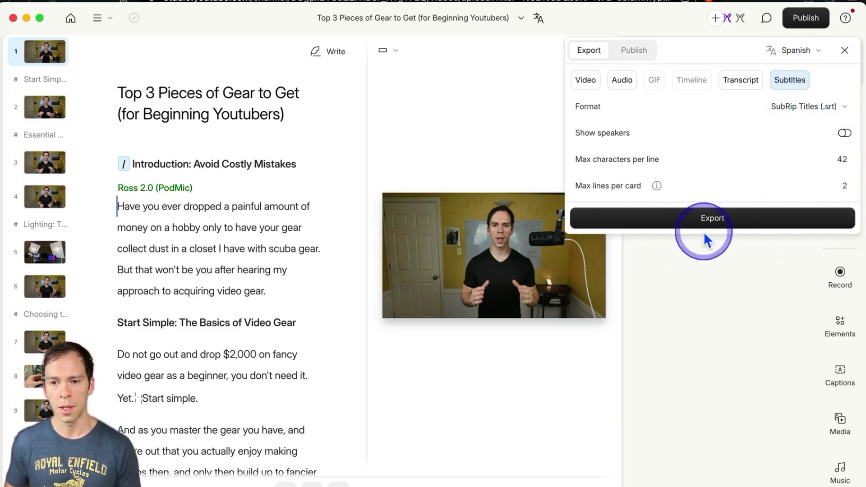
{"action": "left_click", "coordinate": [699, 217]}
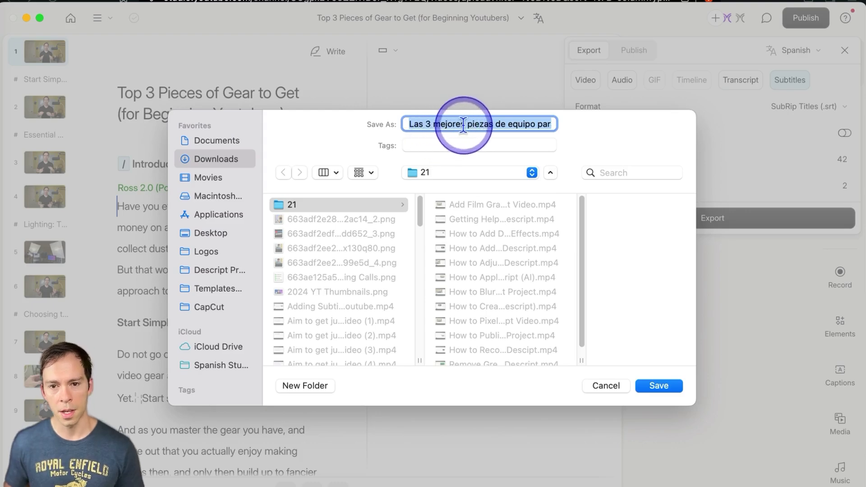
{"action": "left_click", "coordinate": [660, 385]}
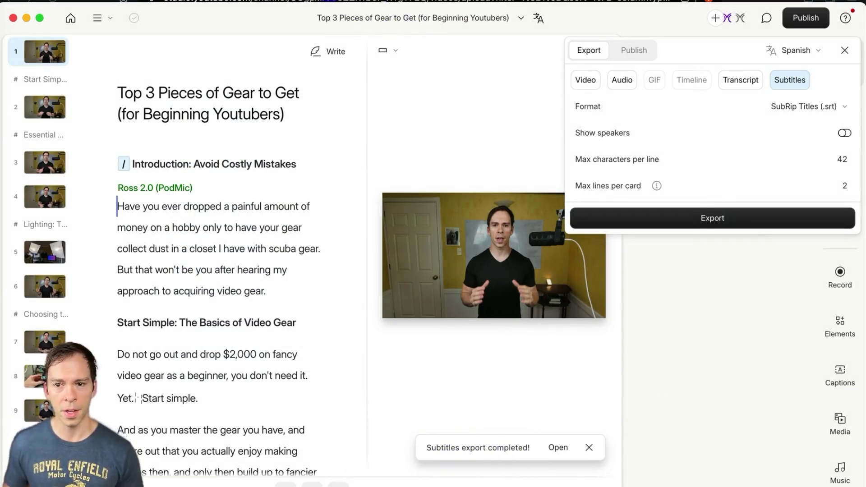
- In YouTube Studio, open details for the 'Recommended Gear (for Beginning Youtubers)' video
{"action": "key", "text": "super+Tab"}
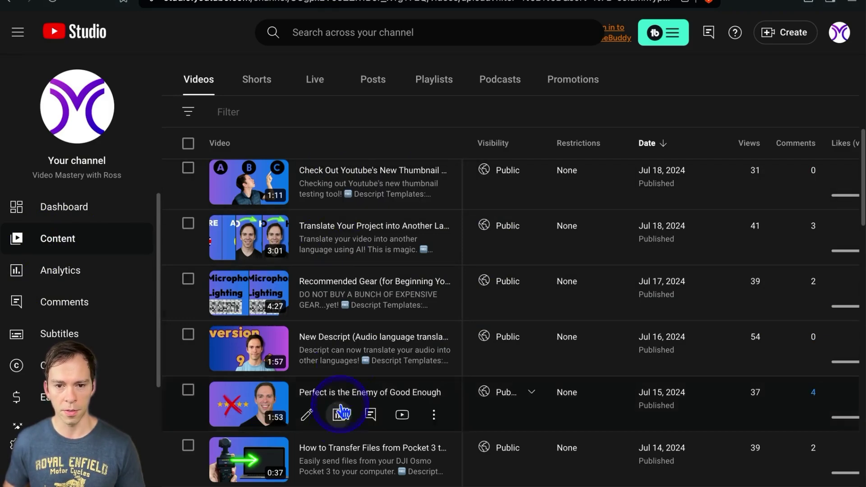
{"action": "mouse_move", "coordinate": [405, 369]}
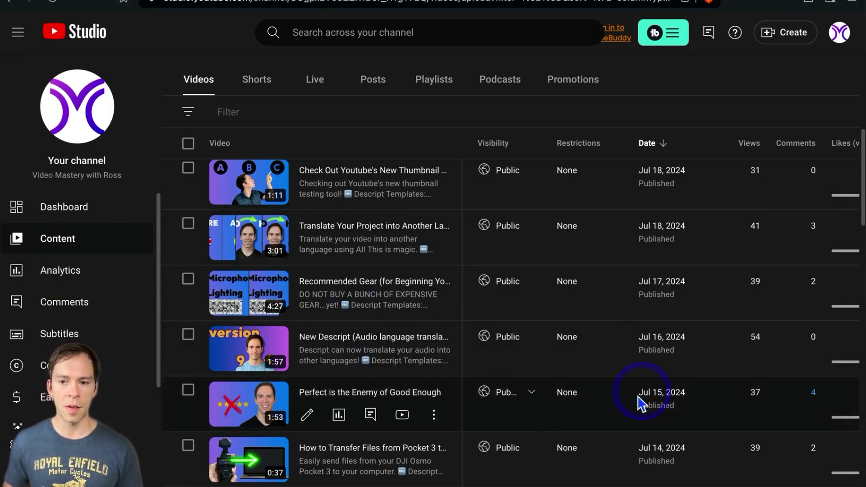
{"action": "mouse_move", "coordinate": [336, 304]}
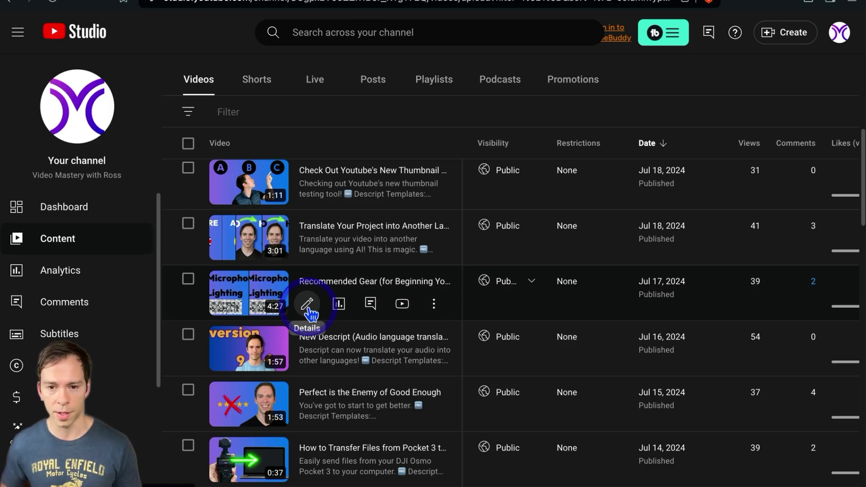
{"action": "left_click", "coordinate": [309, 306]}
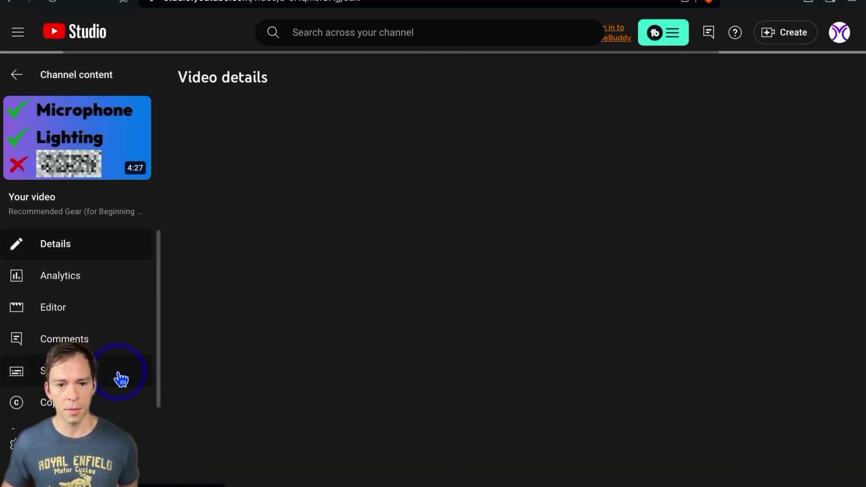
{"action": "scroll", "coordinate": [119, 383], "scroll_direction": "down", "scroll_amount": 1}
{"action": "scroll", "coordinate": [120, 356], "scroll_direction": "up", "scroll_amount": 1}
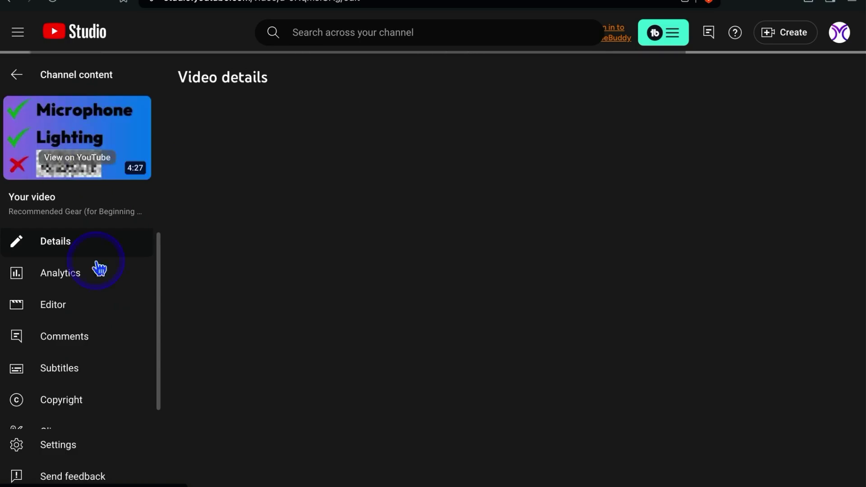
- Add Spanish as a new language on the video's Subtitles page
{"action": "scroll", "coordinate": [87, 384], "scroll_direction": "down", "scroll_amount": 1}
{"action": "left_click", "coordinate": [86, 380]}
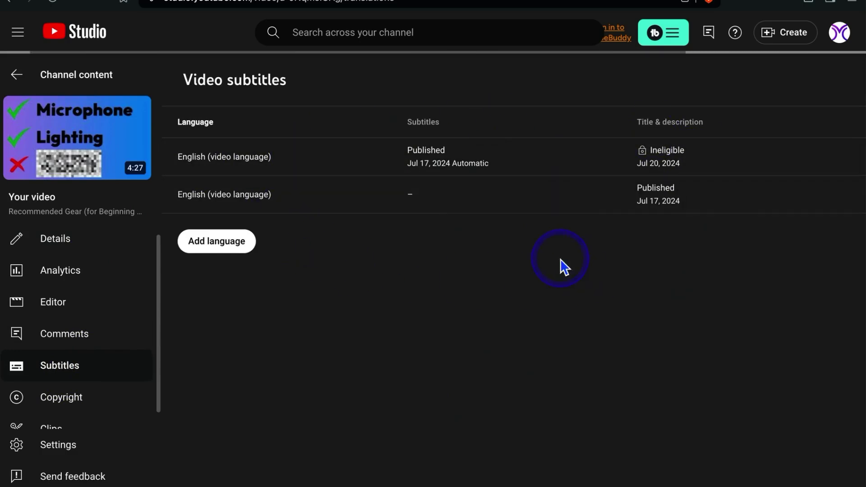
{"action": "left_click", "coordinate": [227, 249]}
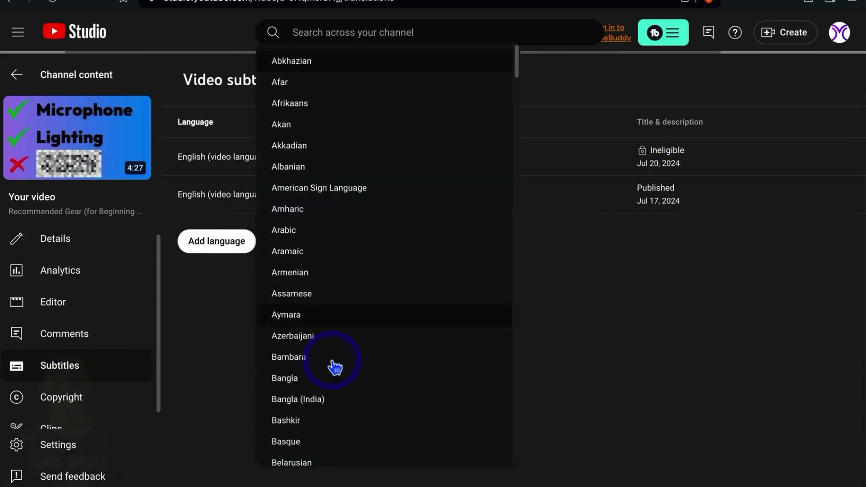
{"action": "scroll", "coordinate": [404, 310], "scroll_direction": "down", "scroll_amount": 20}
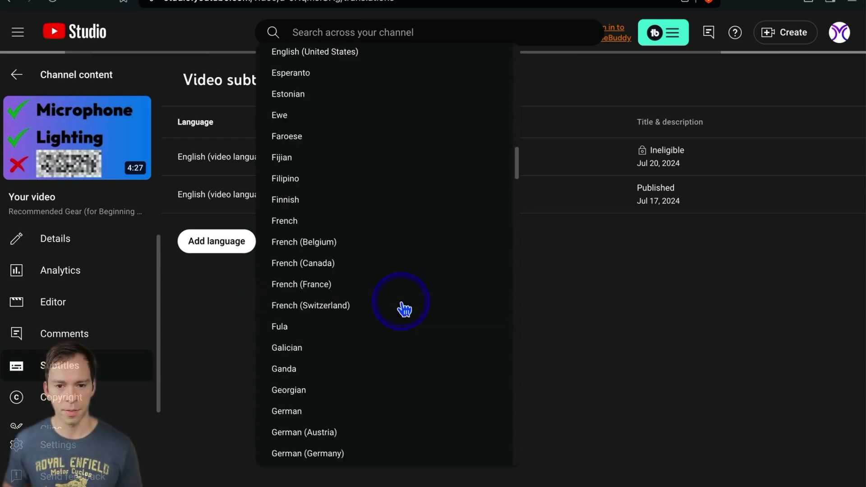
{"action": "scroll", "coordinate": [403, 309], "scroll_direction": "down", "scroll_amount": 20}
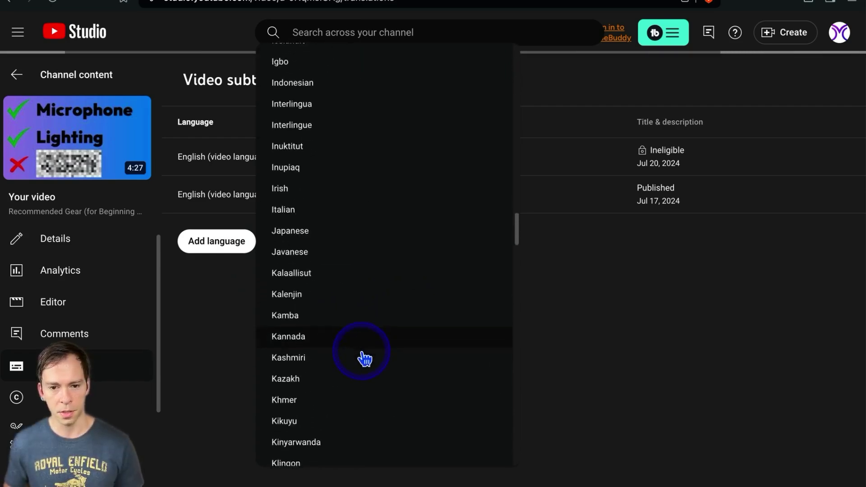
{"action": "scroll", "coordinate": [364, 358], "scroll_direction": "down", "scroll_amount": 20}
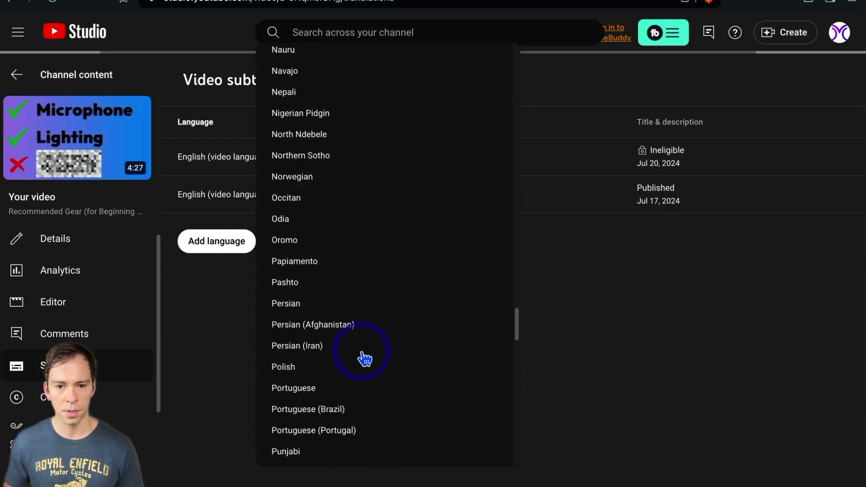
{"action": "scroll", "coordinate": [364, 359], "scroll_direction": "down", "scroll_amount": 12}
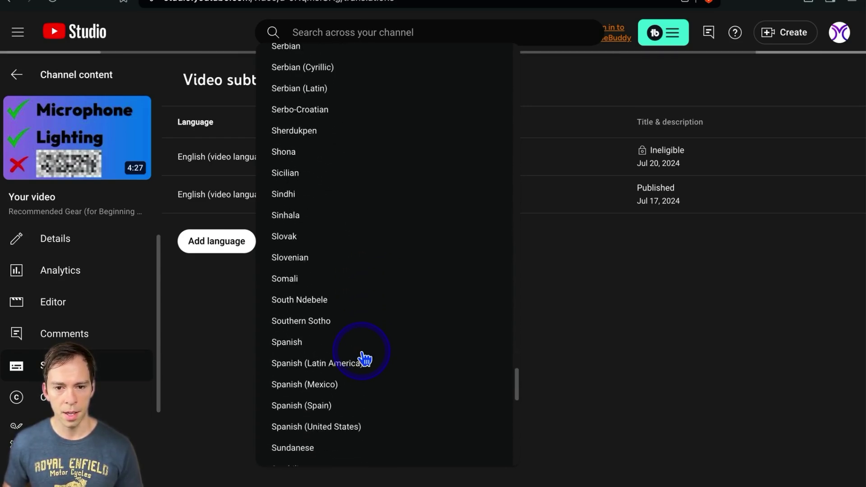
{"action": "scroll", "coordinate": [378, 367], "scroll_direction": "down", "scroll_amount": 1}
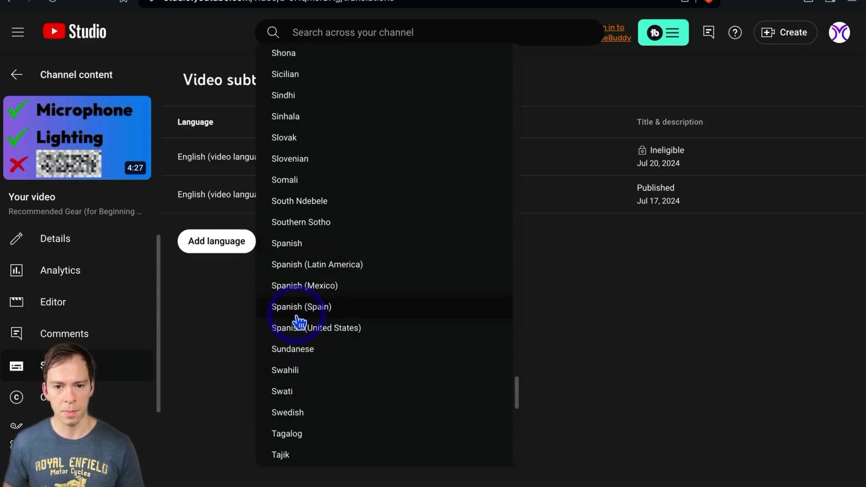
{"action": "left_click", "coordinate": [289, 243]}
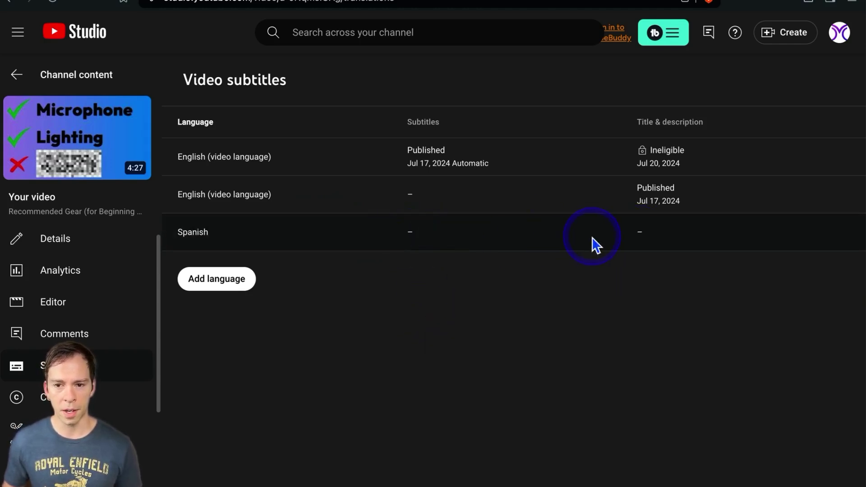
- Start adding Spanish subtitles by uploading a file
{"action": "mouse_move", "coordinate": [434, 245]}
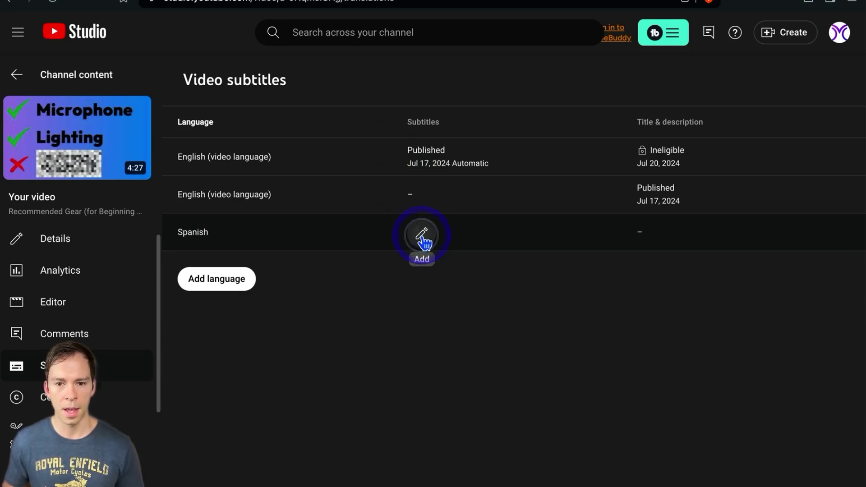
{"action": "left_click", "coordinate": [422, 236]}
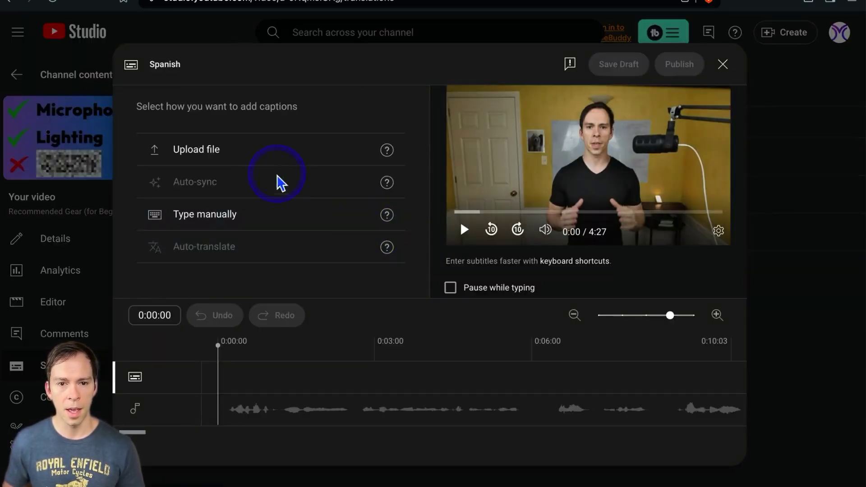
{"action": "left_click", "coordinate": [180, 158]}
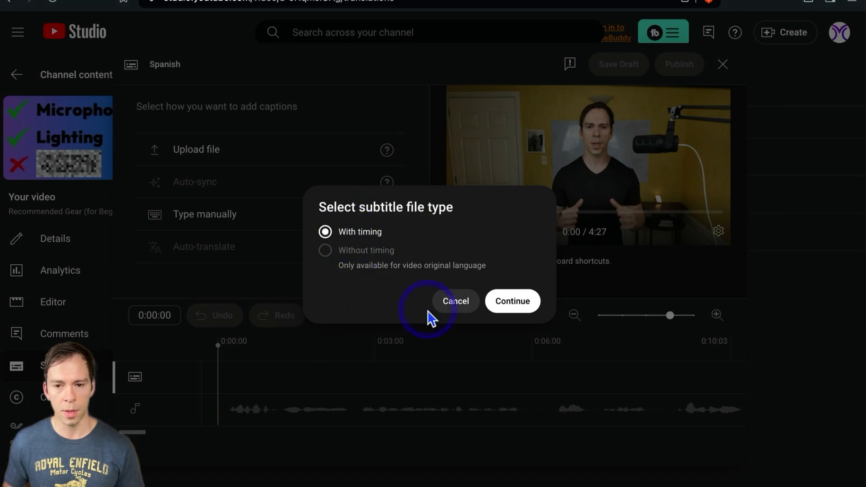
- Upload the timed Spanish .srt file from the Downloads 21 folder
{"action": "left_click", "coordinate": [518, 306]}
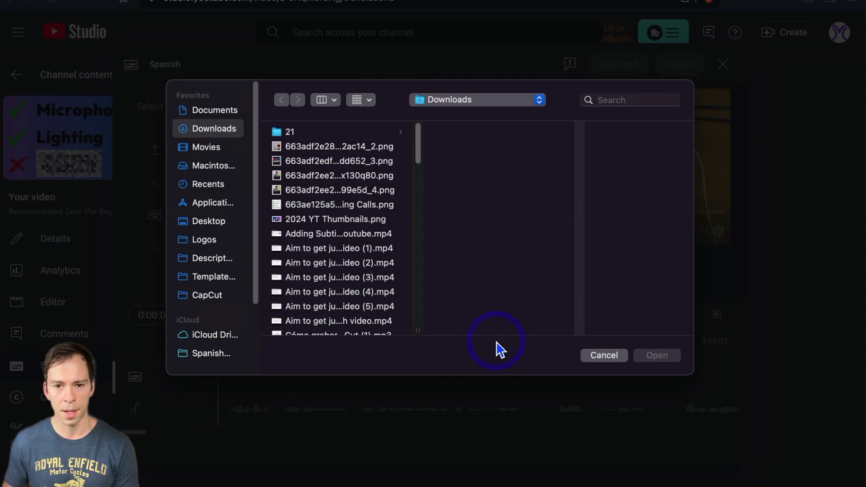
{"action": "scroll", "coordinate": [352, 276], "scroll_direction": "down", "scroll_amount": 20}
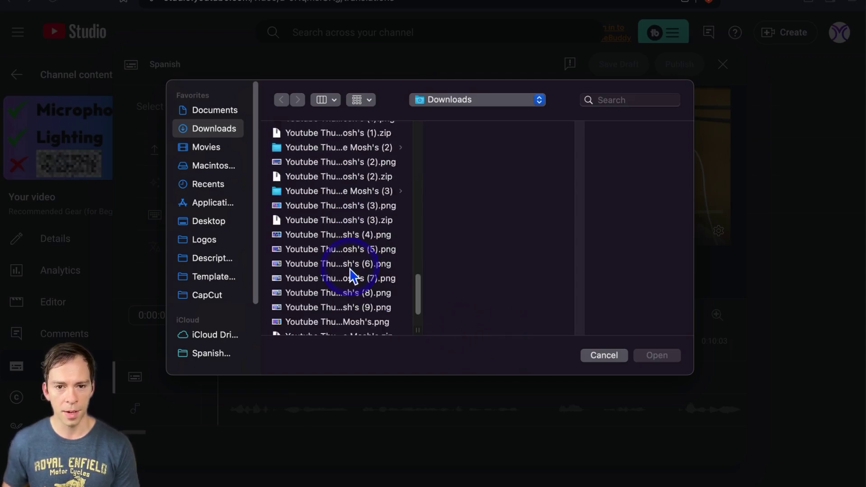
{"action": "scroll", "coordinate": [353, 276], "scroll_direction": "up", "scroll_amount": 15}
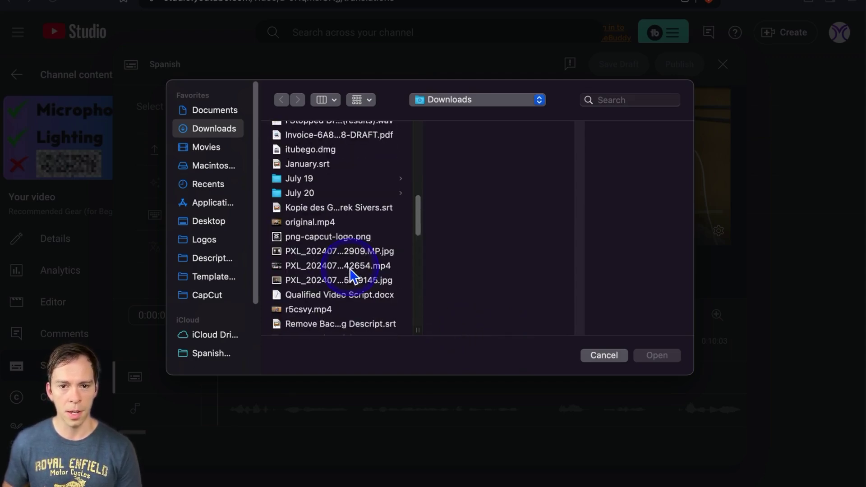
{"action": "left_click", "coordinate": [440, 293]}
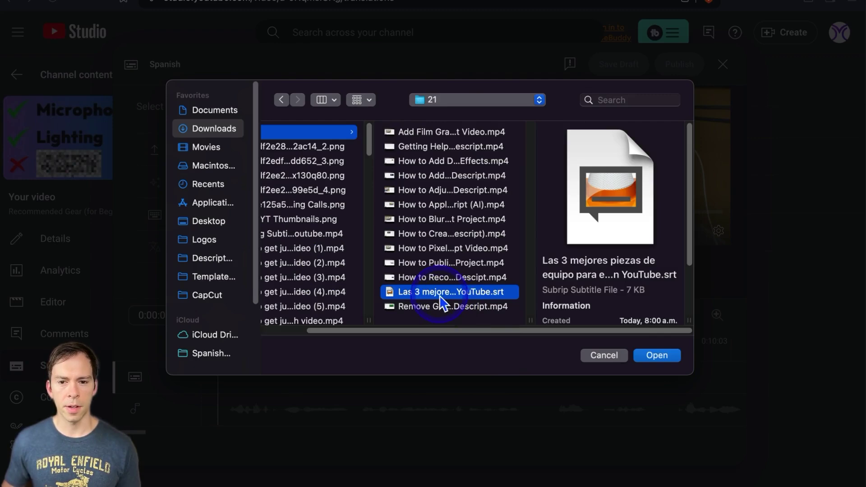
{"action": "left_click", "coordinate": [667, 360]}
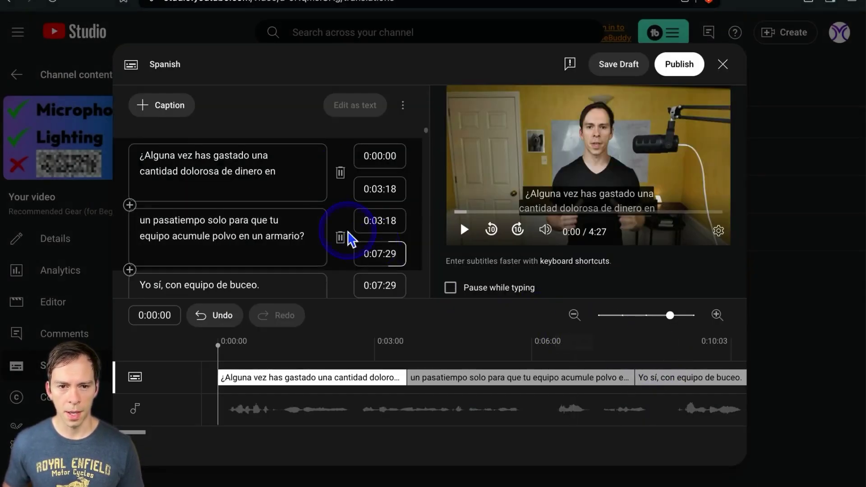
- Inspect the first two Spanish captions' timings and text
{"action": "left_click", "coordinate": [398, 228]}
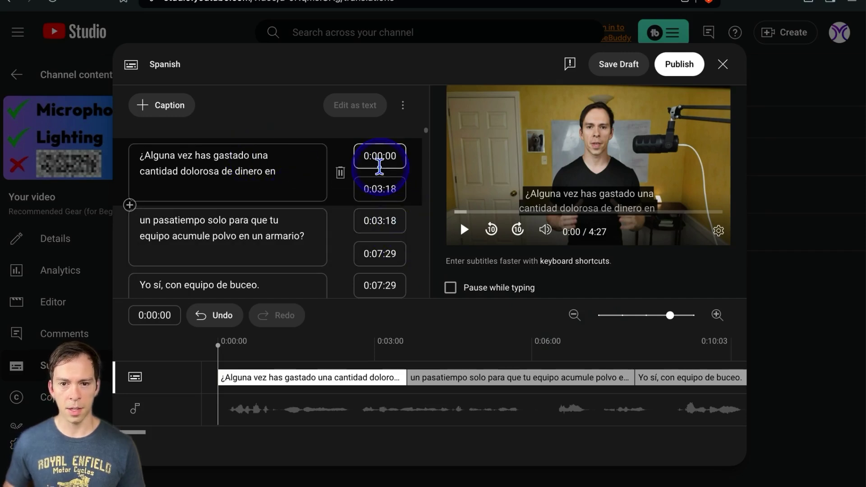
{"action": "left_click", "coordinate": [385, 190]}
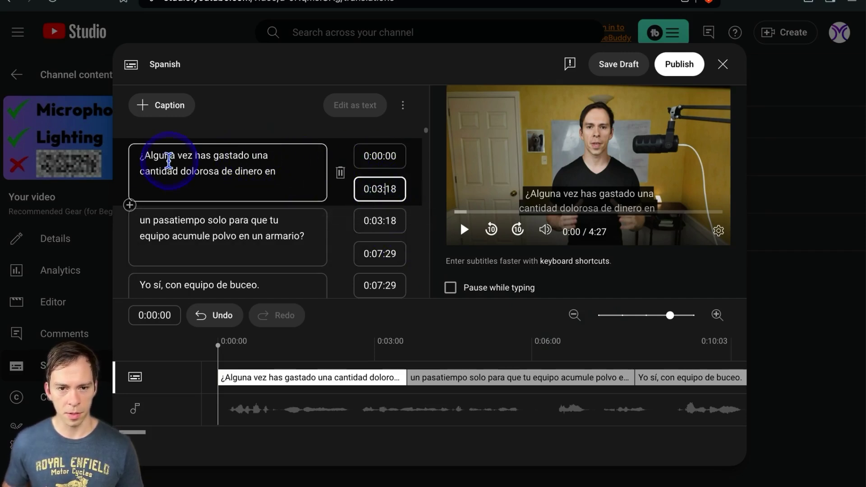
{"action": "left_click_drag", "start_coordinate": [154, 159], "coordinate": [221, 177]}
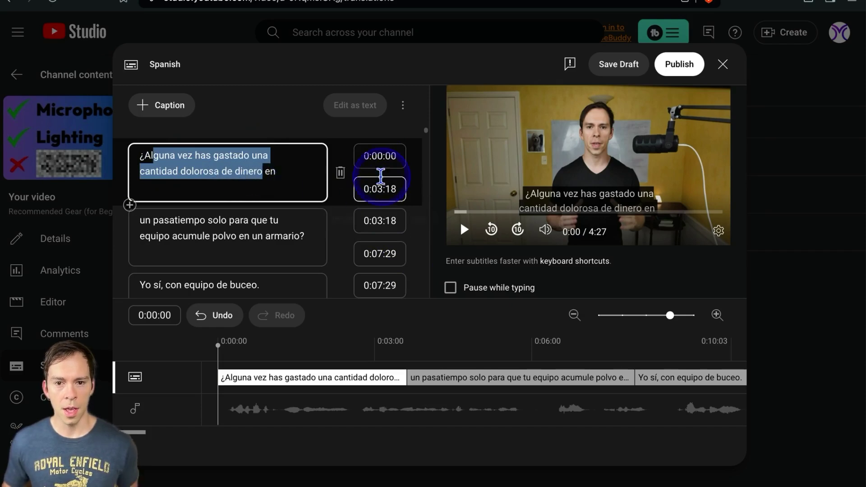
{"action": "left_click", "coordinate": [375, 155]}
{"action": "left_click", "coordinate": [381, 225]}
{"action": "left_click", "coordinate": [374, 188]}
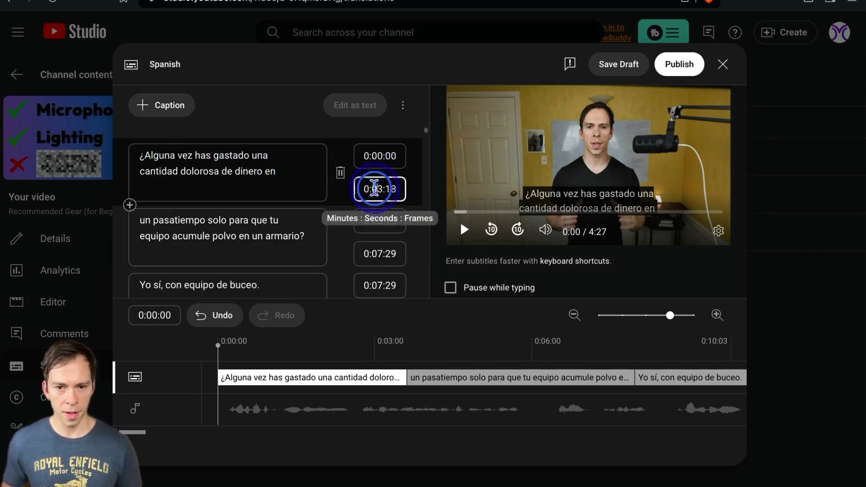
{"action": "left_click_drag", "start_coordinate": [150, 236], "coordinate": [217, 243]}
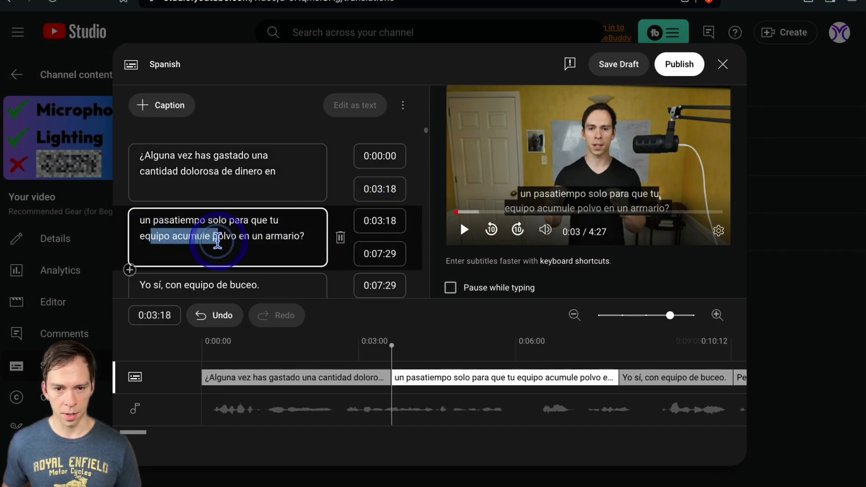
- Preview the video with Spanish captions, then publish the subtitles
{"action": "left_click", "coordinate": [464, 229]}
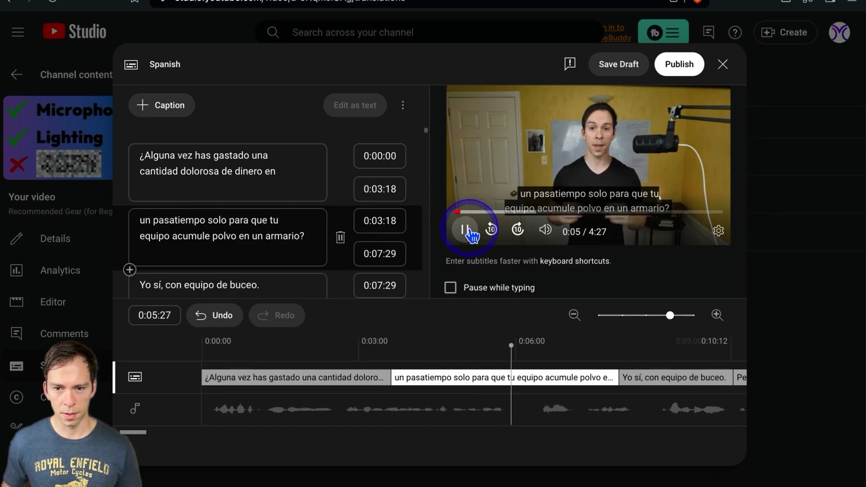
{"action": "left_click", "coordinate": [469, 231]}
{"action": "left_click", "coordinate": [678, 78]}
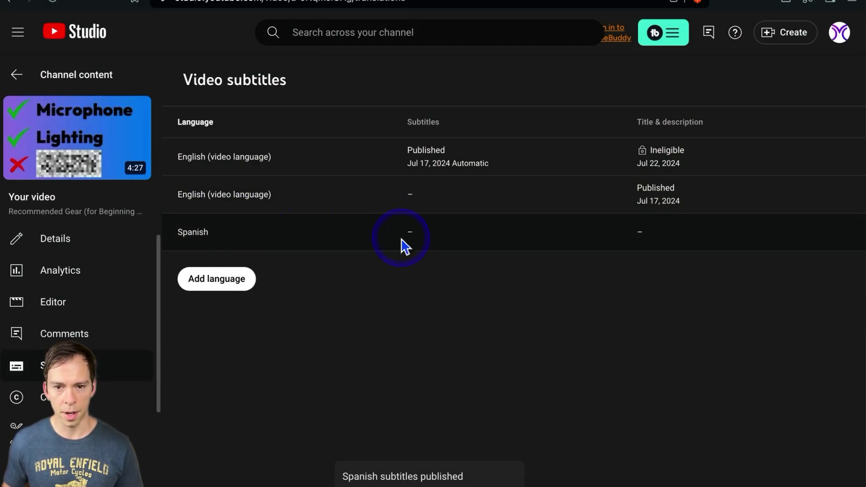
- Reload the Video subtitles page to confirm the Spanish subtitles show as published
{"action": "left_click", "coordinate": [54, 2]}
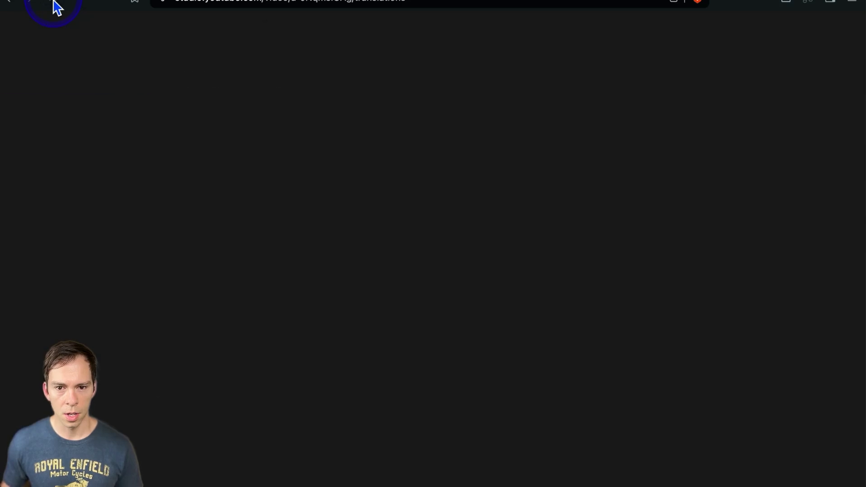